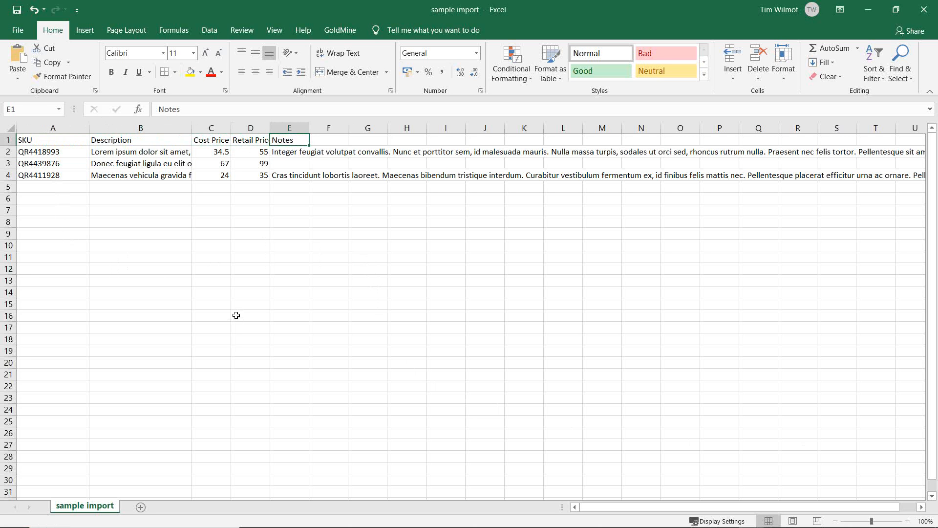
pyautogui.click(211, 128)
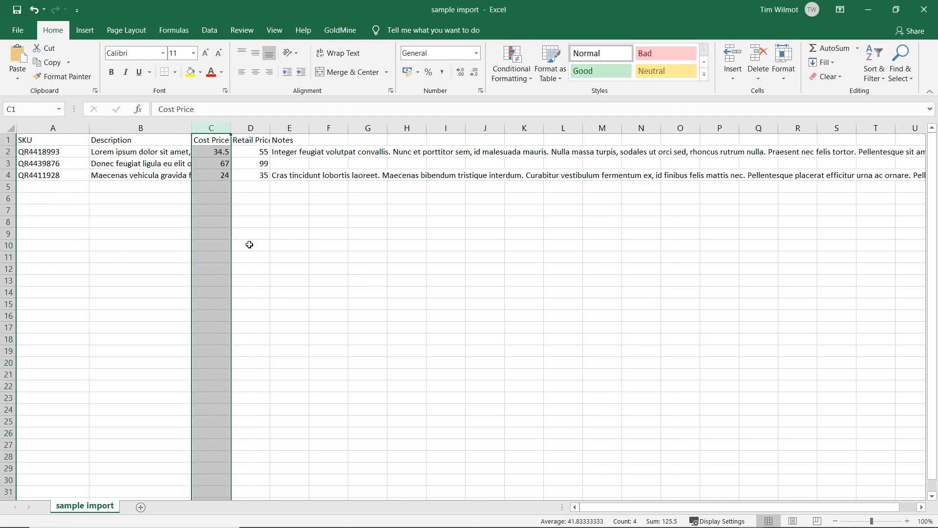
pyautogui.click(249, 244)
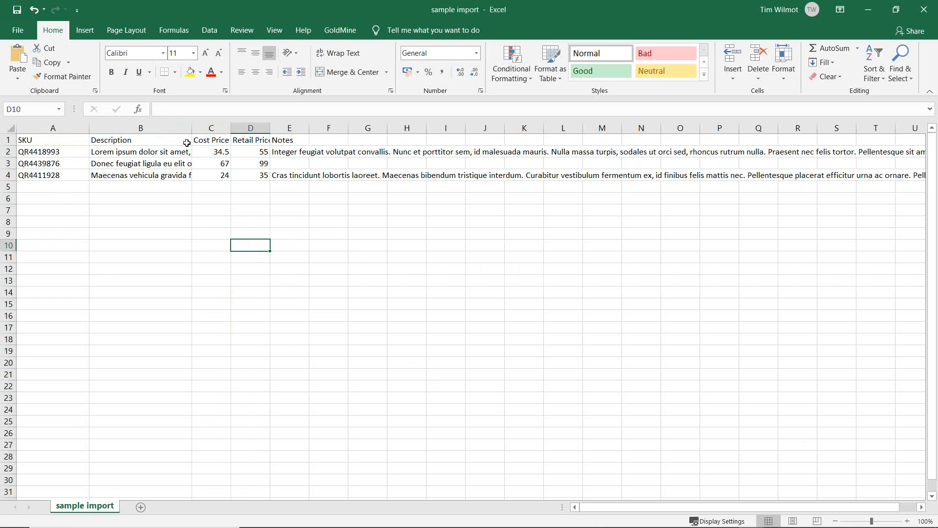
pyautogui.click(173, 187)
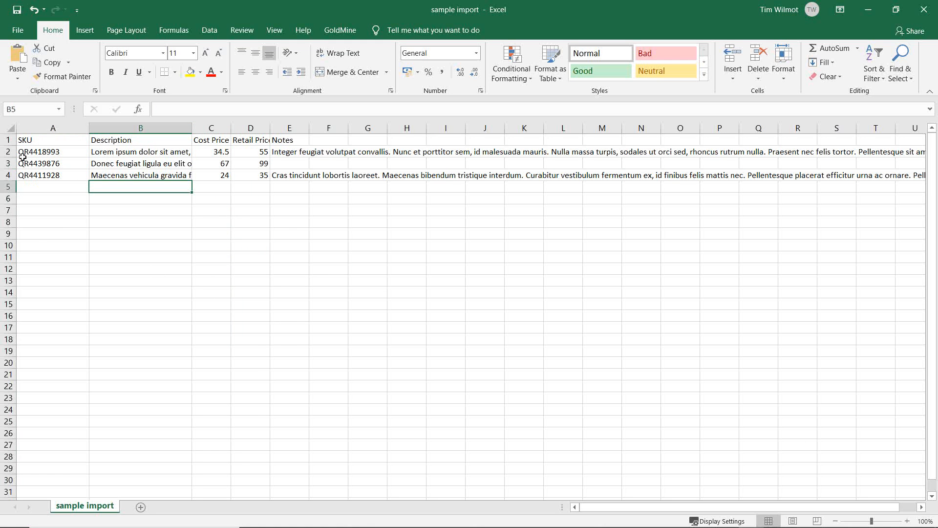
pyautogui.click(47, 143)
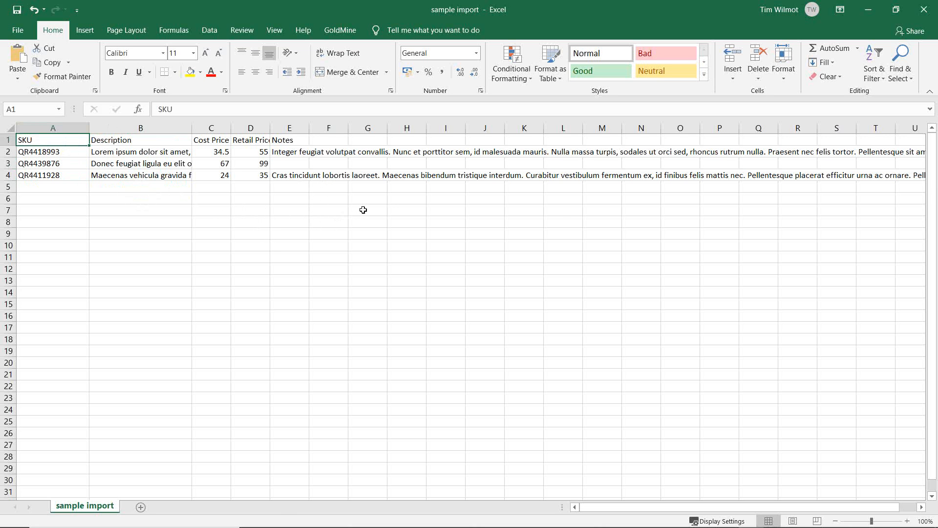
# Close the sample import workbook and switch to the untitled quote in QuoteWerks.
pyautogui.click(924, 9)
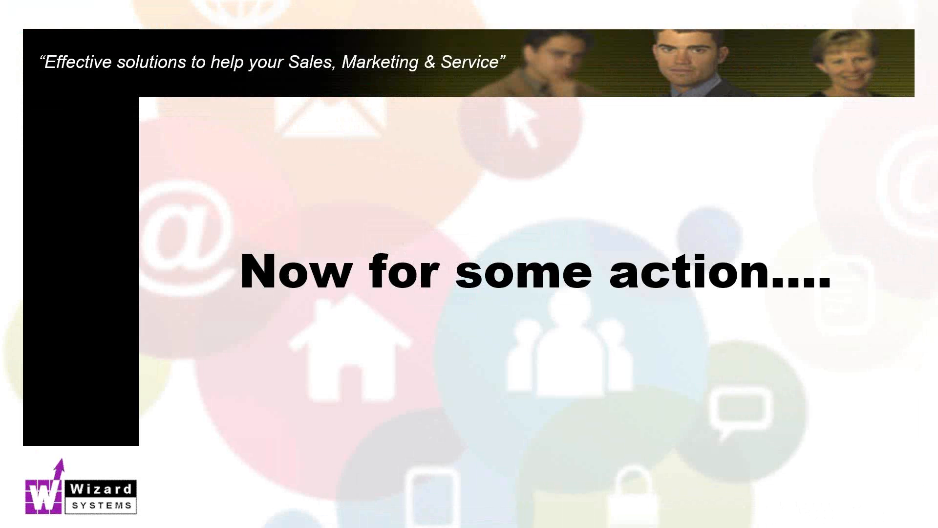
pyautogui.hotkey('alt', 'Tab')
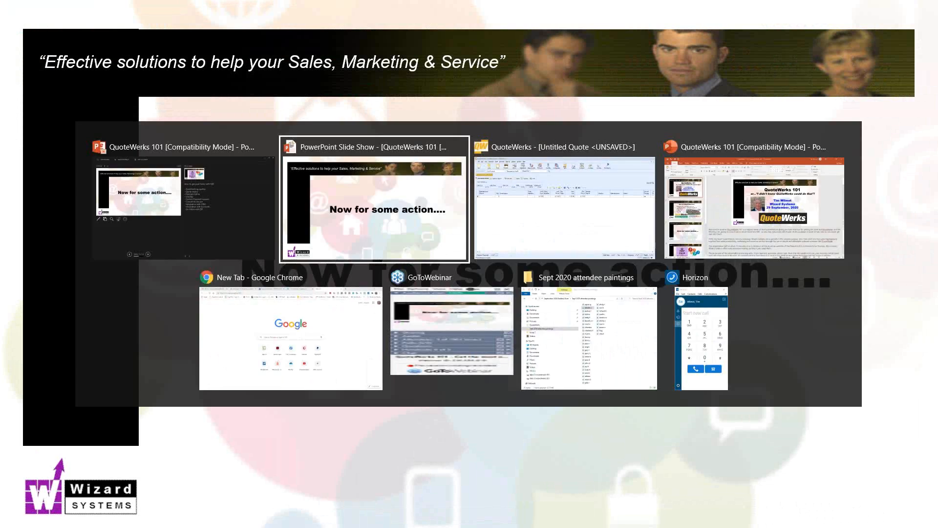
pyautogui.hotkey('alt', 'Tab')
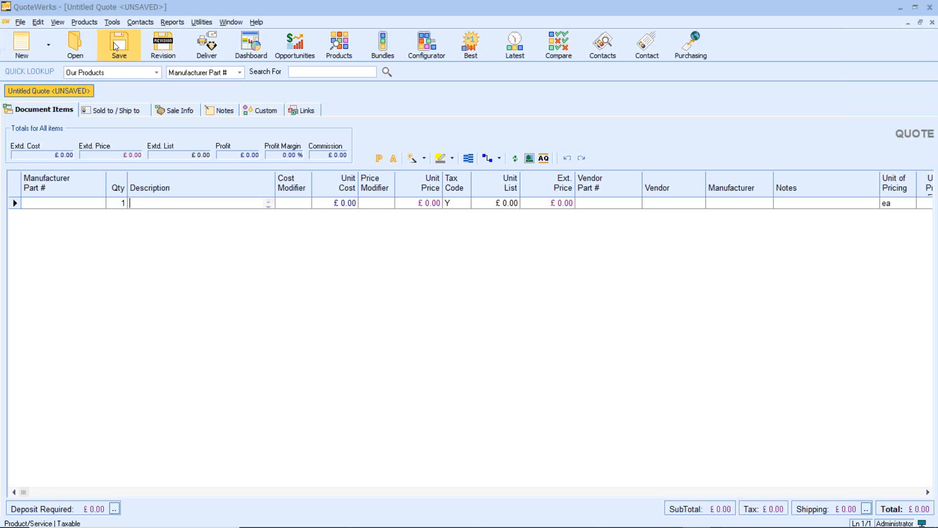
# Start the Product Import Wizard and choose sample import.csv as the text file to import.
pyautogui.click(86, 23)
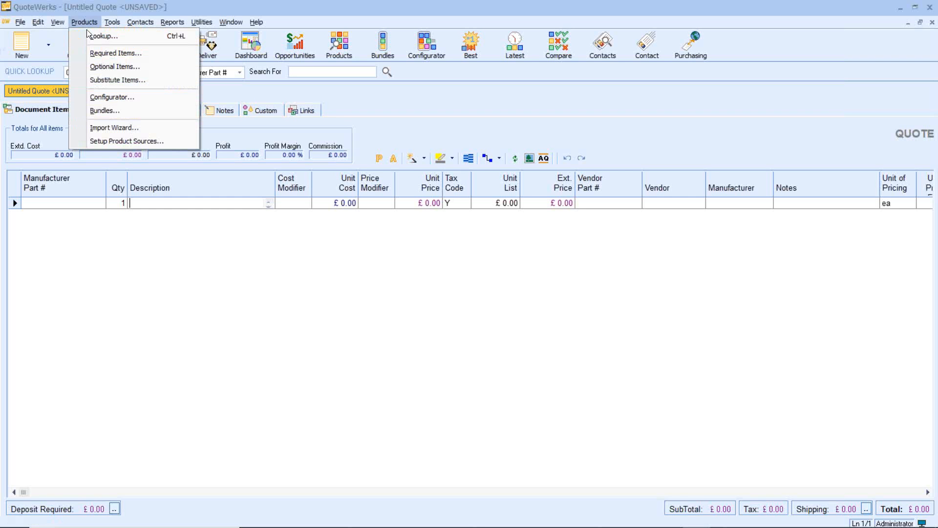
pyautogui.click(145, 131)
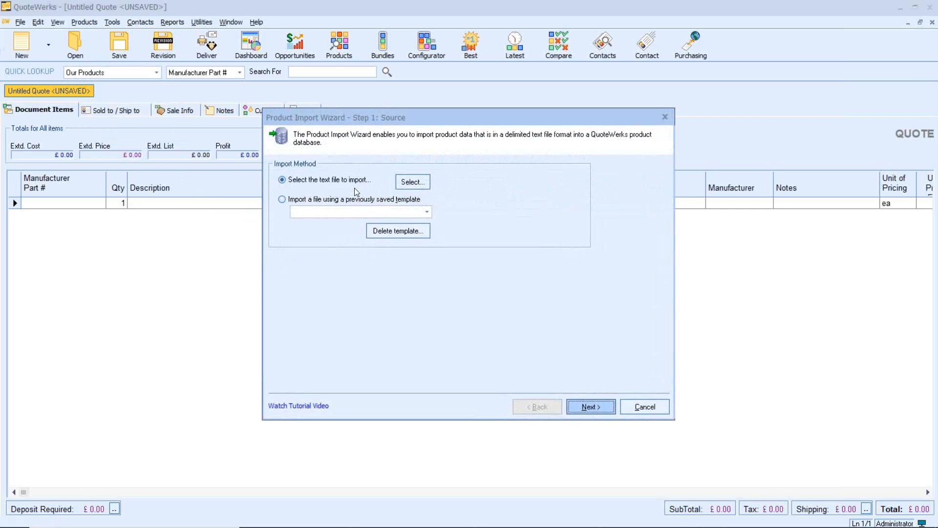
pyautogui.click(411, 182)
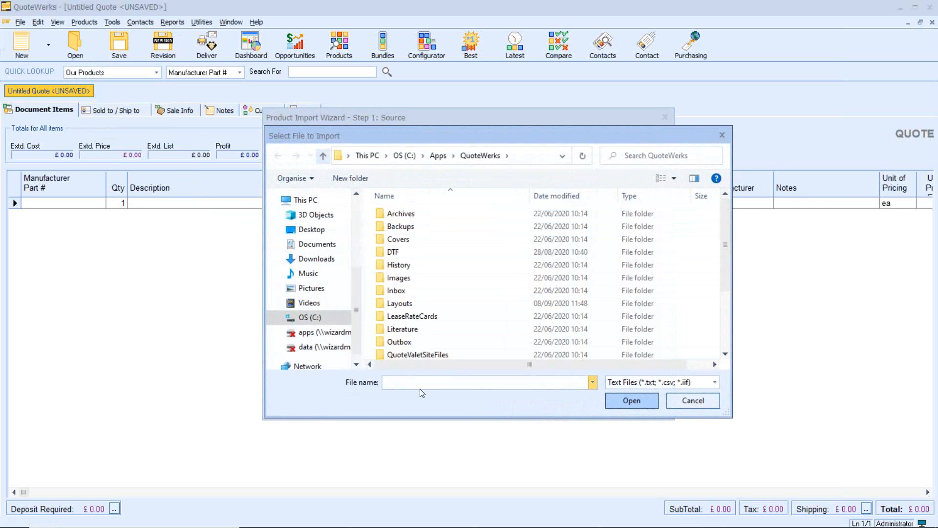
pyautogui.write('sa')
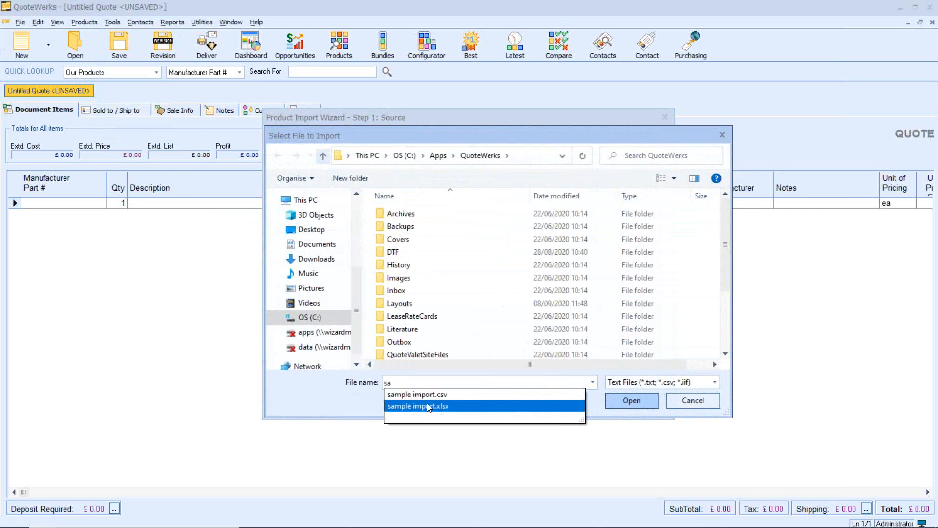
pyautogui.click(452, 395)
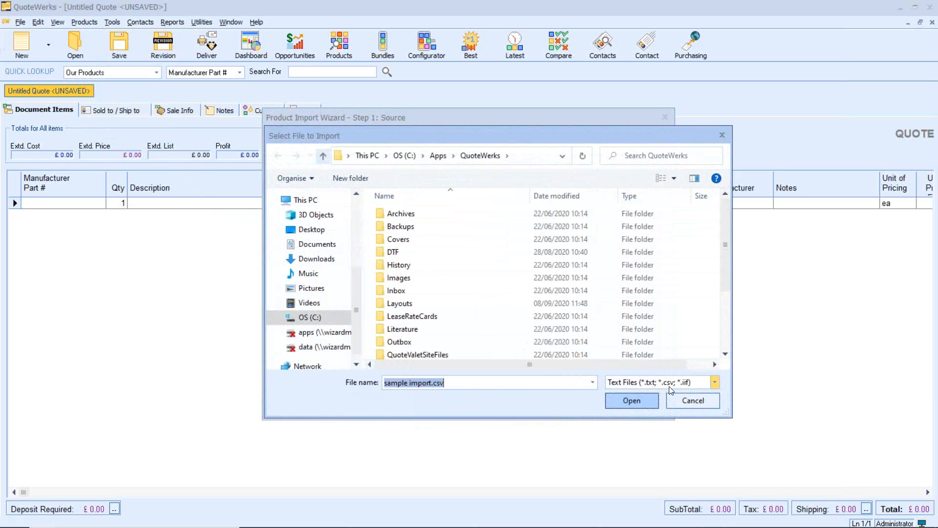
pyautogui.click(644, 402)
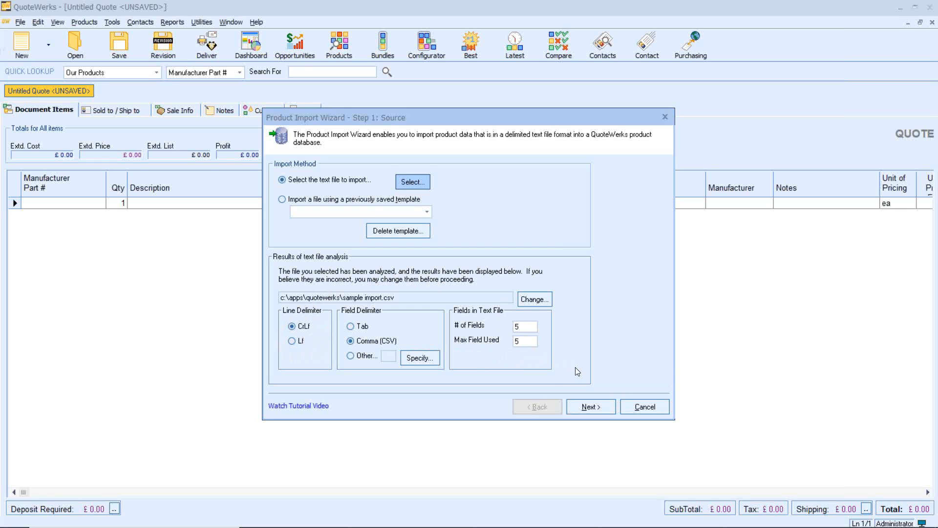
# Proceed to field mapping and map Vendor Part Number to Field1 (SKU) and Description to Field2 (Description).
pyautogui.click(597, 408)
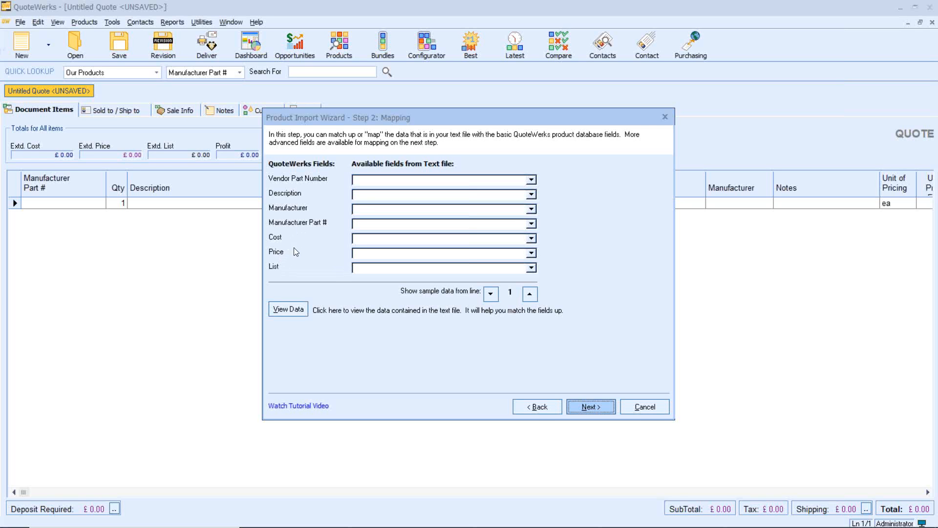
pyautogui.click(531, 180)
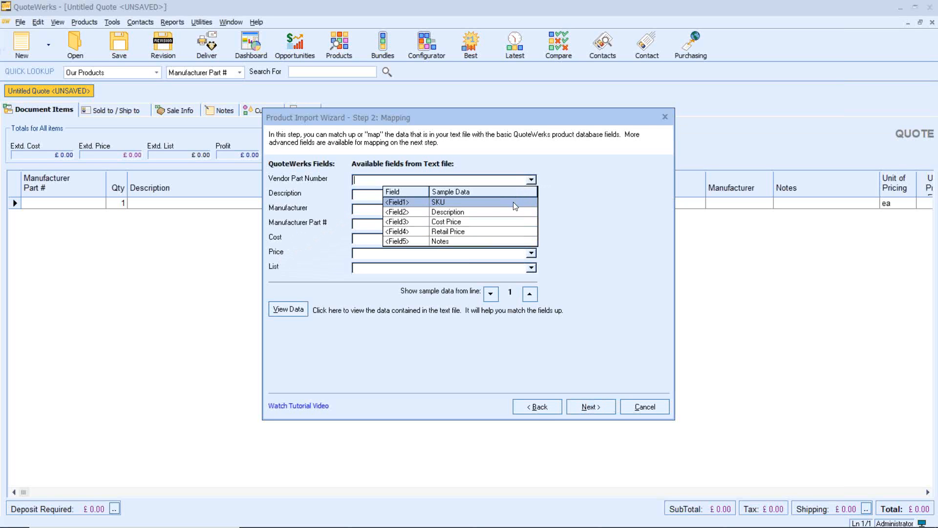
pyautogui.click(449, 203)
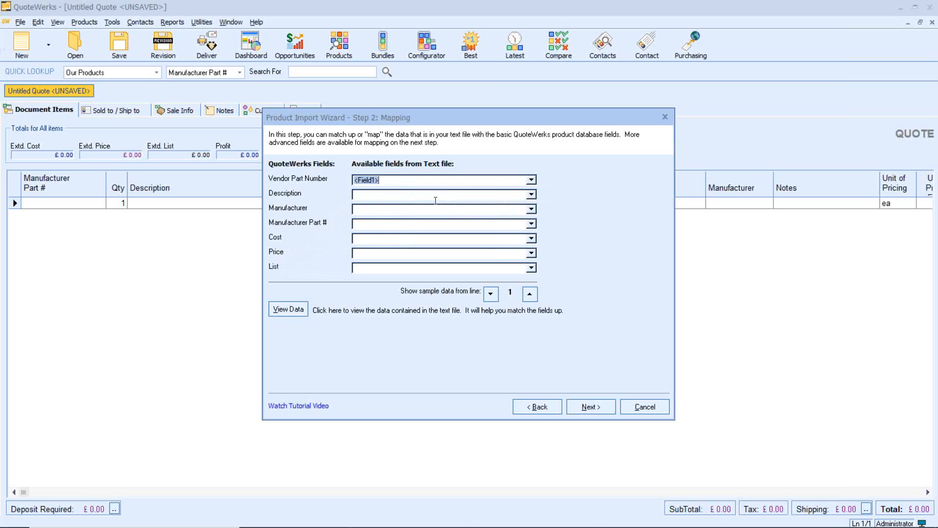
pyautogui.click(532, 194)
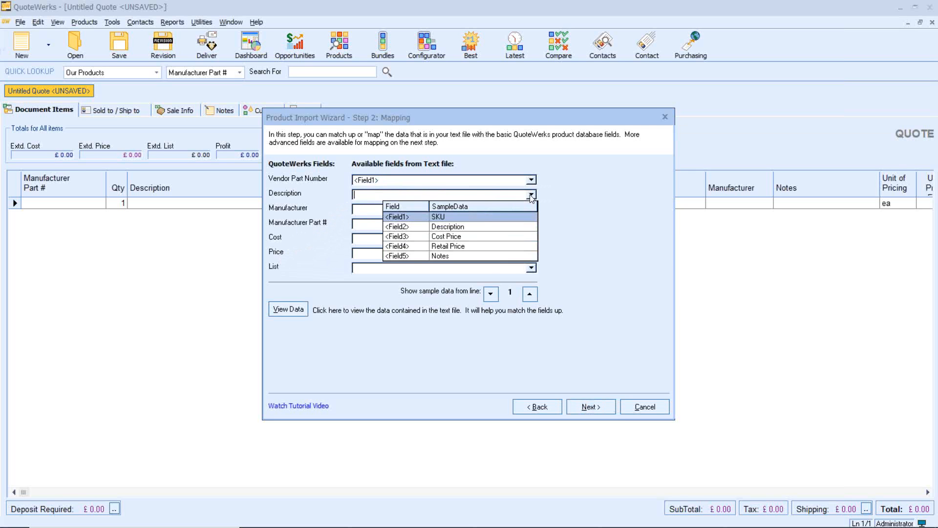
pyautogui.click(452, 227)
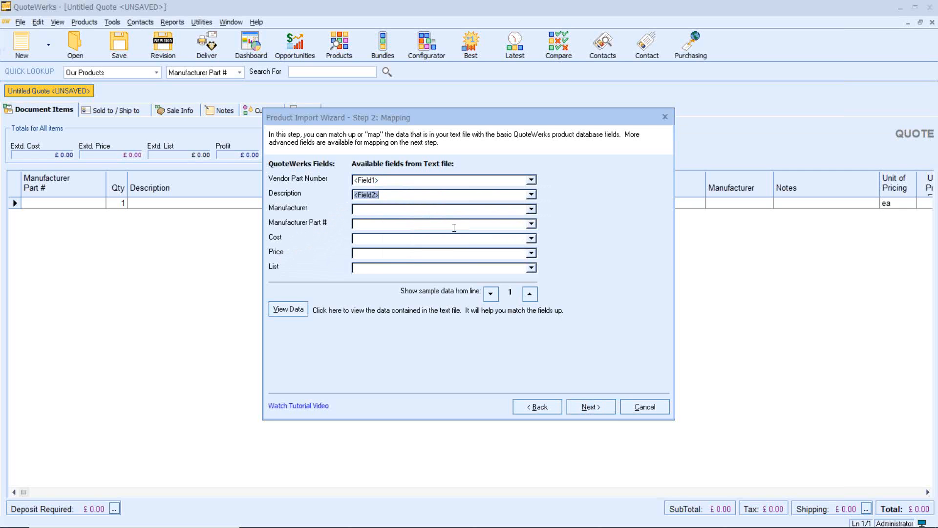
# Map Cost to Field3 (Cost Price) and Price to Field4 (Retail Price).
pyautogui.click(530, 239)
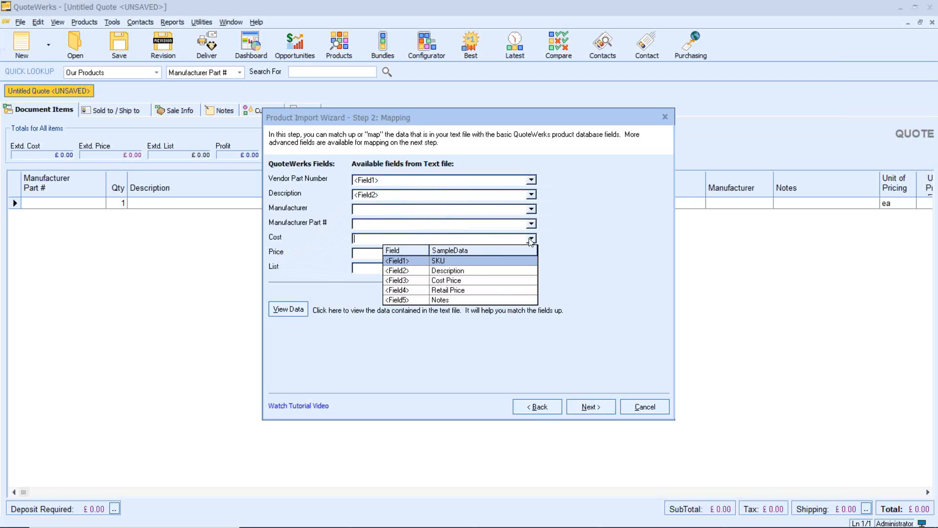
pyautogui.click(458, 282)
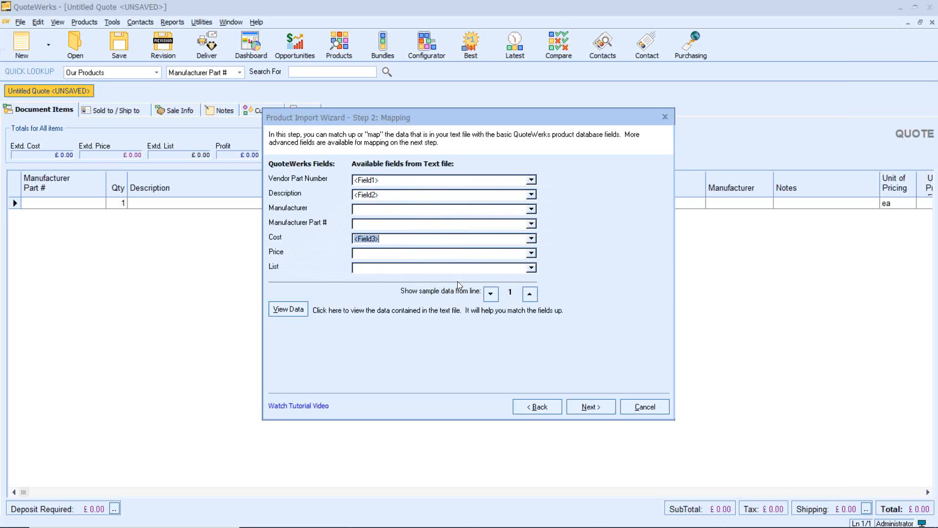
pyautogui.click(531, 253)
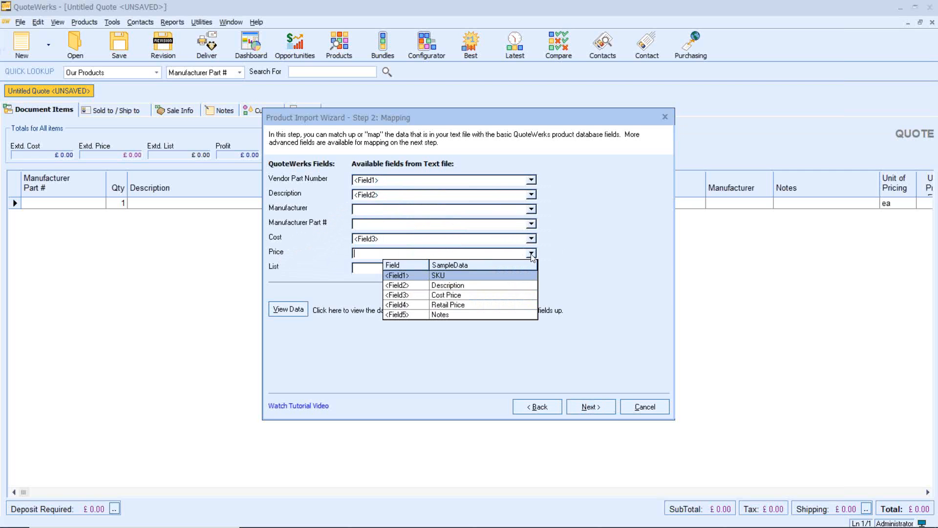
pyautogui.click(465, 307)
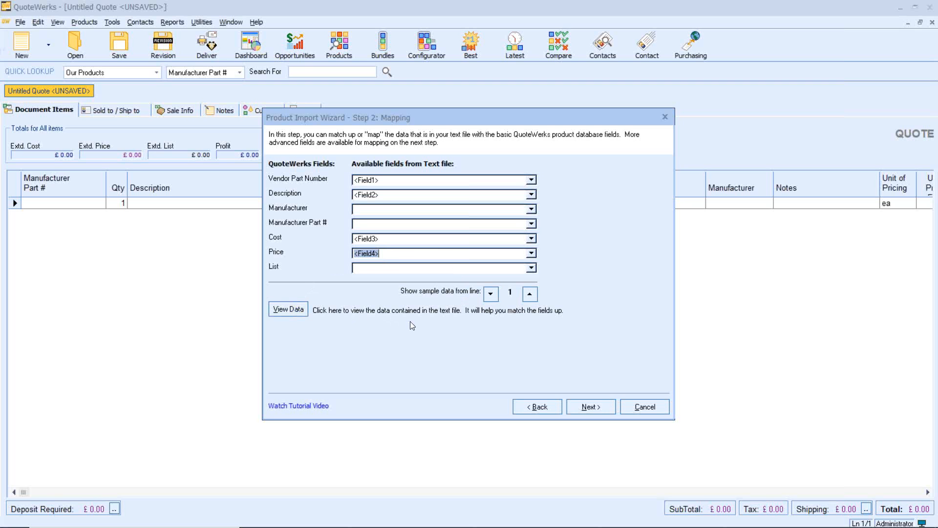
# In the advanced mapping, map the text file's Field5 (Notes) to the Notes database field and preview the file's data.
pyautogui.click(591, 406)
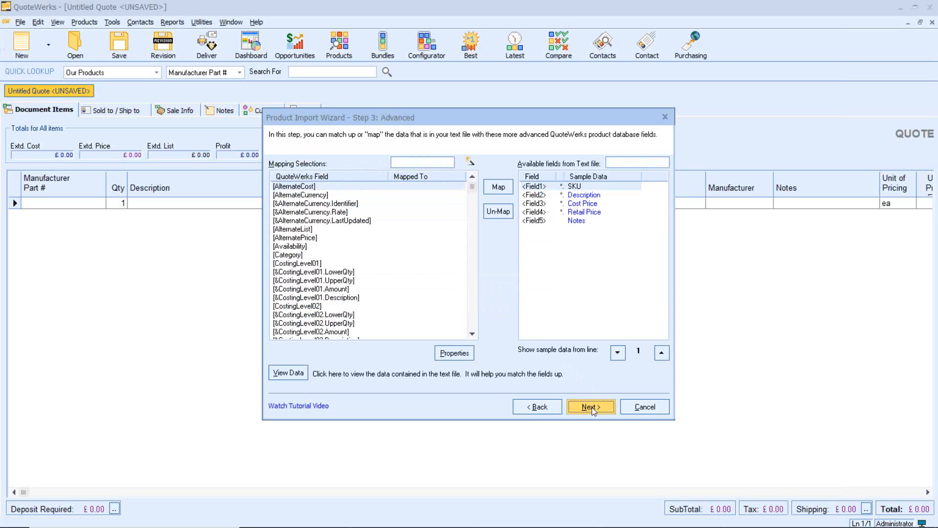
pyautogui.click(576, 223)
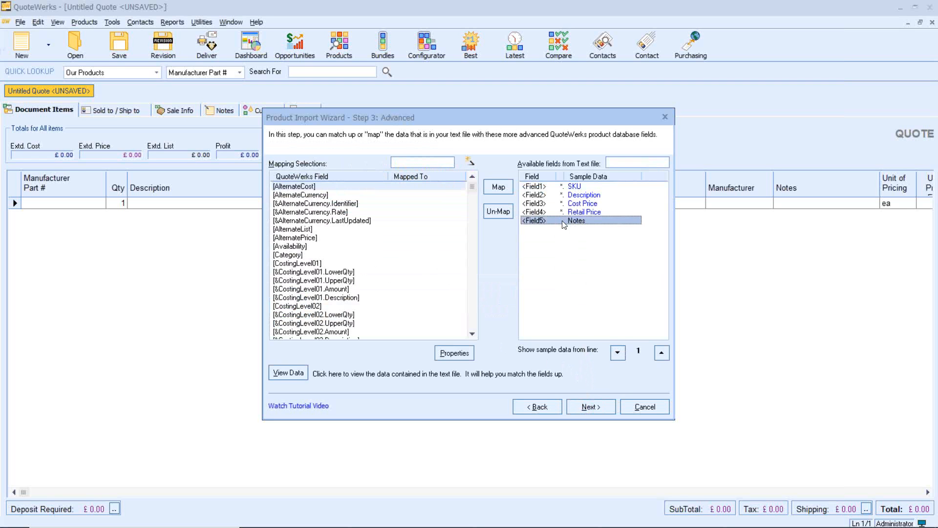
pyautogui.click(326, 252)
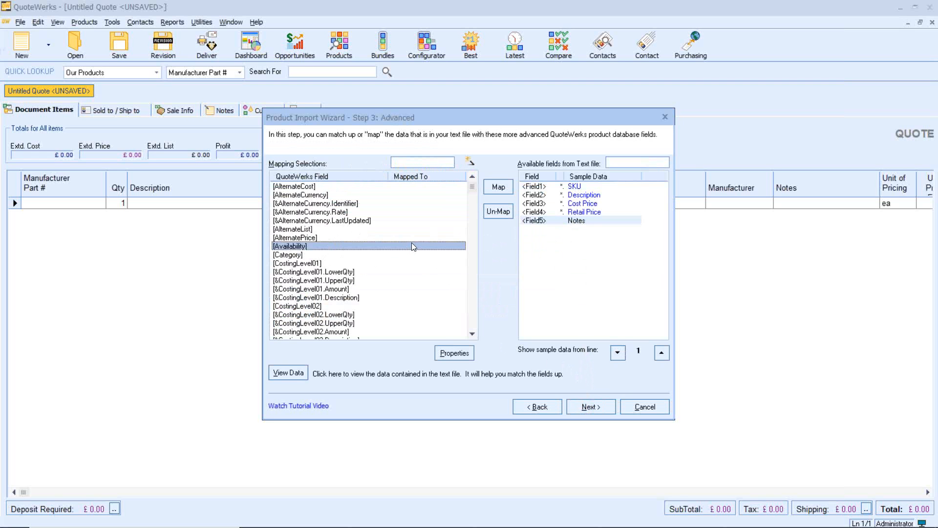
pyautogui.press('n')
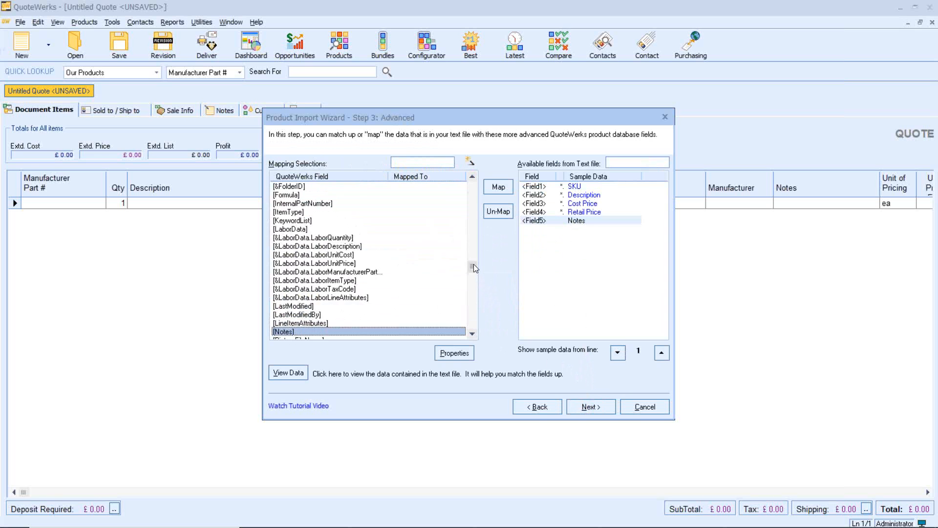
pyautogui.scroll(-2, 473, 268)
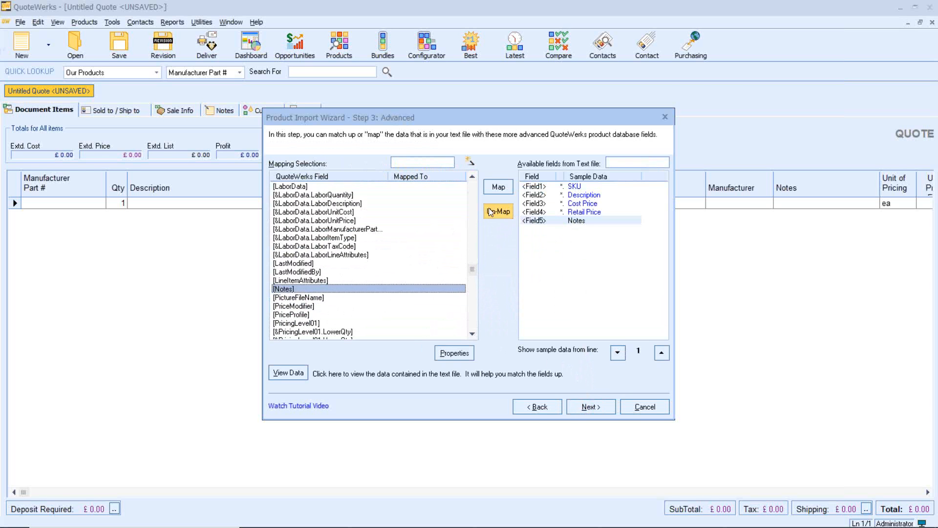
pyautogui.click(499, 188)
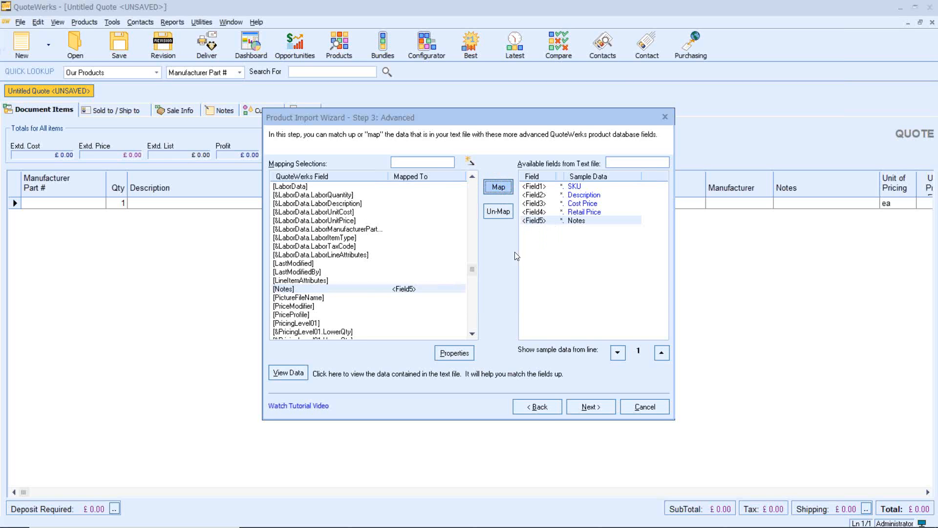
pyautogui.click(294, 373)
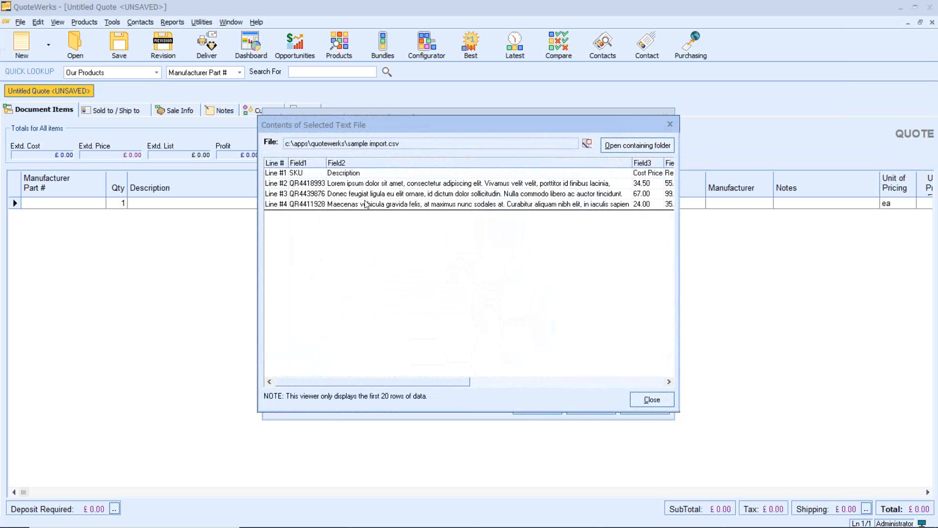
pyautogui.click(653, 400)
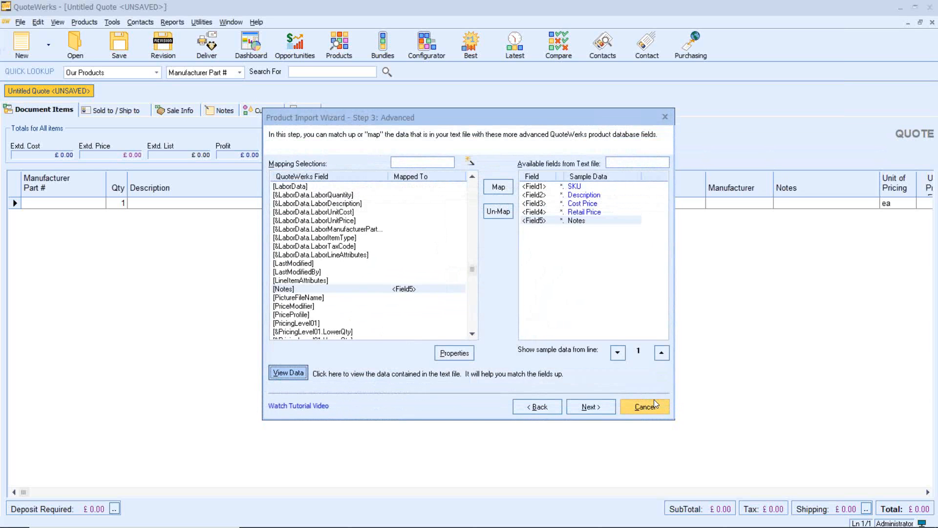
# Proceed to the import destination and select Our Products as the database to import into.
pyautogui.click(602, 405)
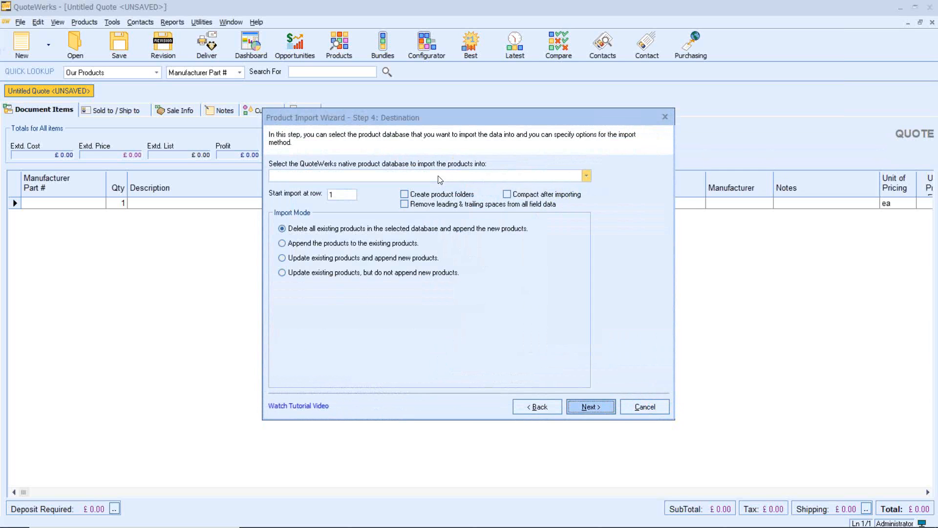
pyautogui.click(586, 176)
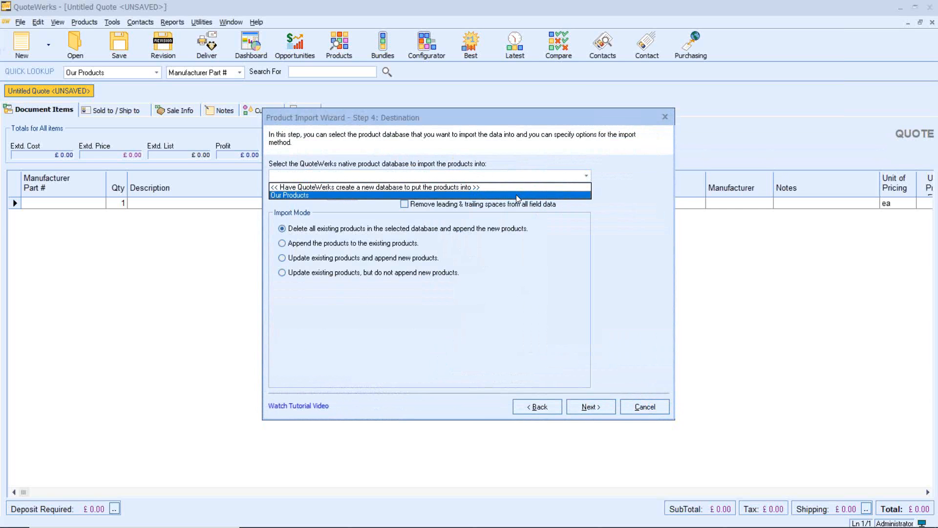
pyautogui.click(516, 195)
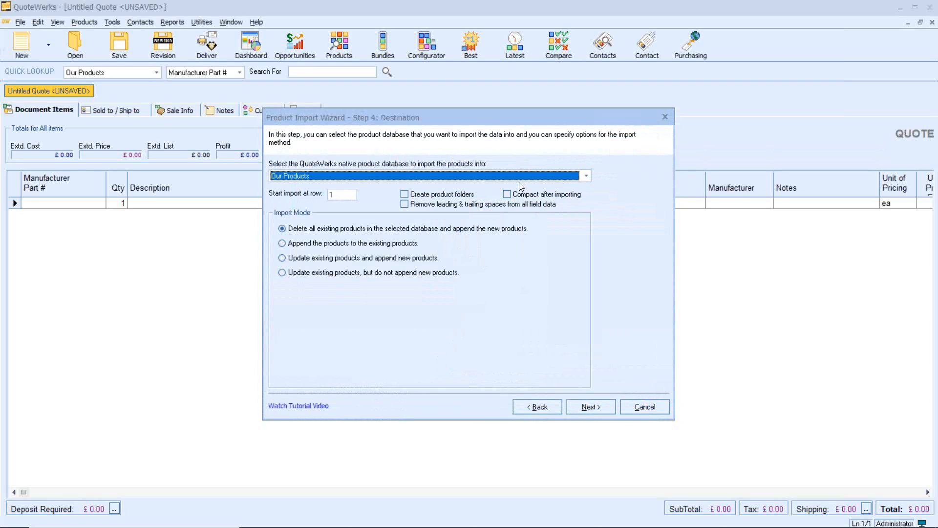
# Start the import at row 2 and set the import mode to update existing products and append new products.
pyautogui.click(342, 196)
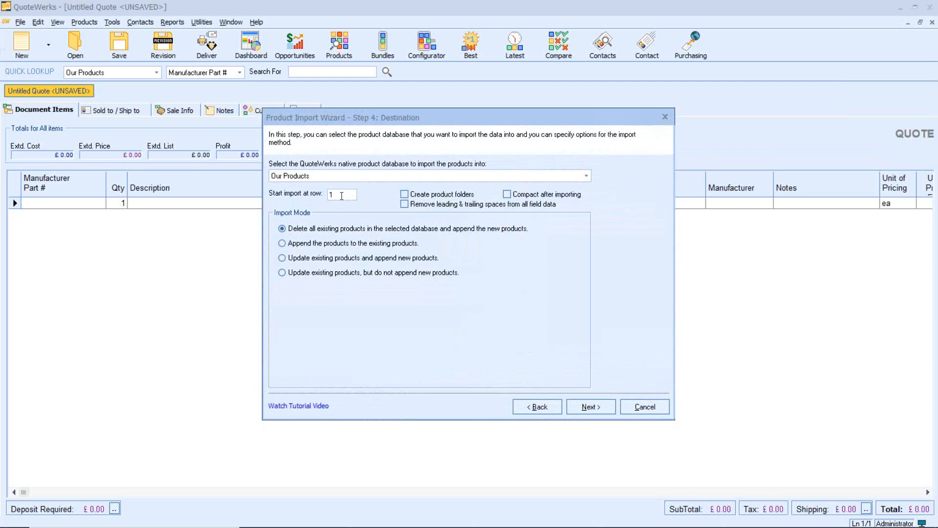
pyautogui.moveTo(342, 196); pyautogui.dragTo(330, 193)
pyautogui.write('2')
pyautogui.click(282, 258)
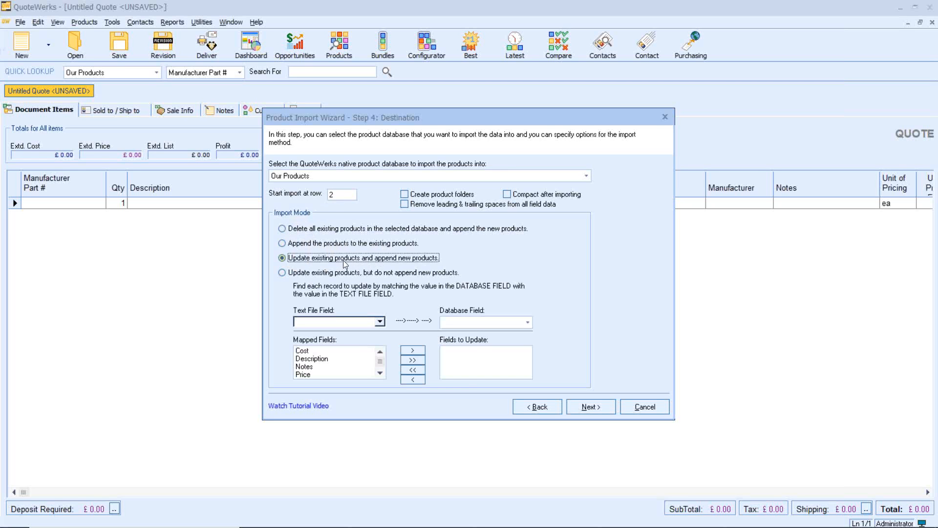
# Match existing records by pairing the text file's Field1 with the VendorPartNumber database field.
pyautogui.click(380, 323)
pyautogui.click(380, 323)
pyautogui.click(377, 345)
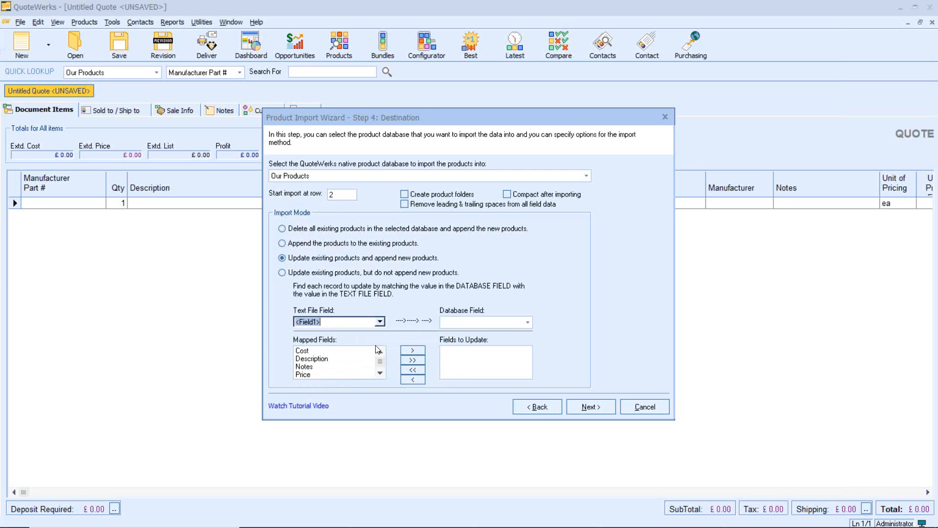
pyautogui.click(526, 322)
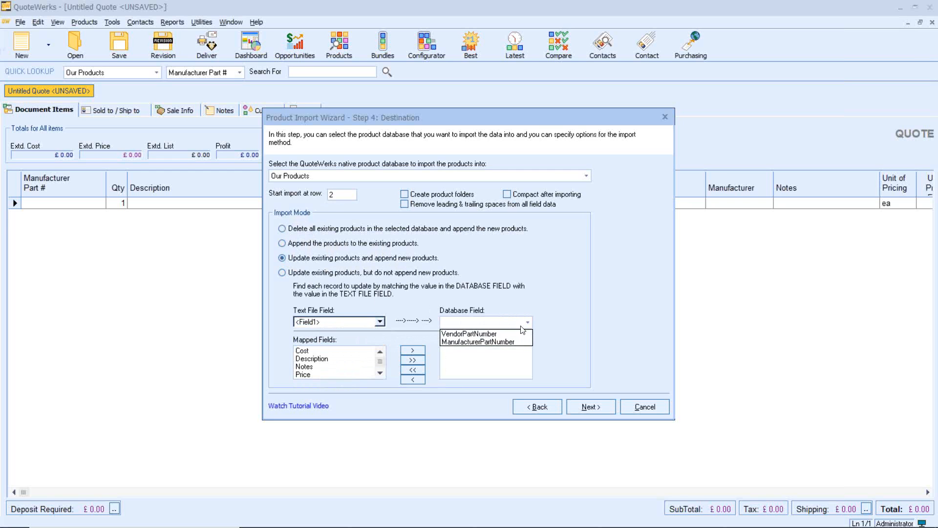
pyautogui.click(513, 334)
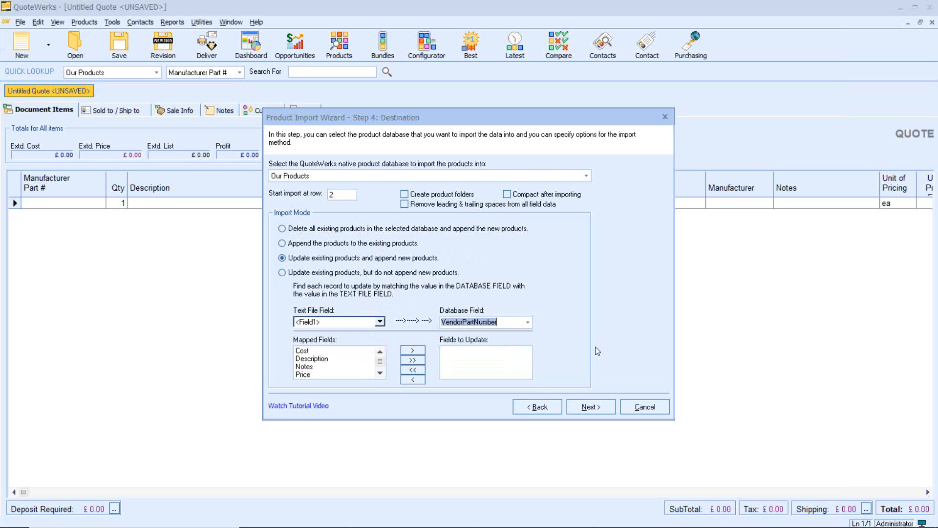
# Run the import without saving a template, review the import log's entries on added products, and close the log.
pyautogui.click(606, 407)
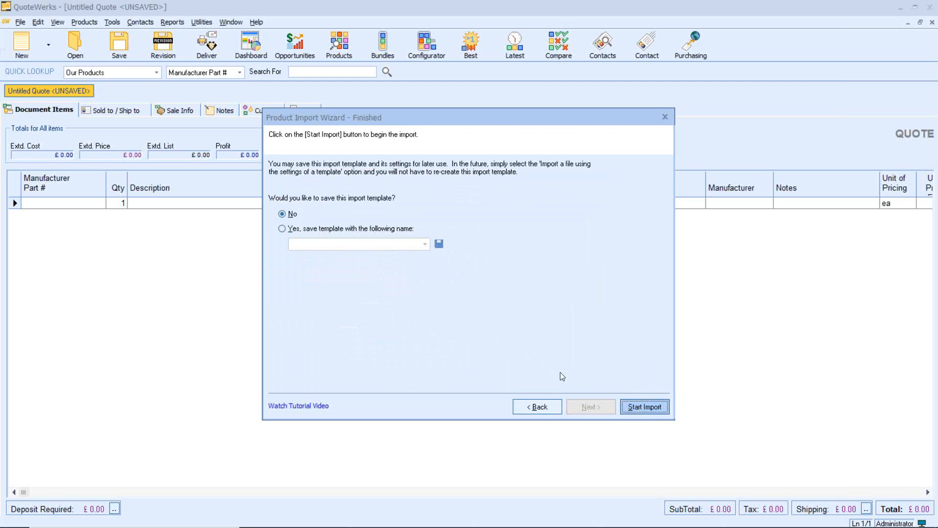
pyautogui.click(644, 407)
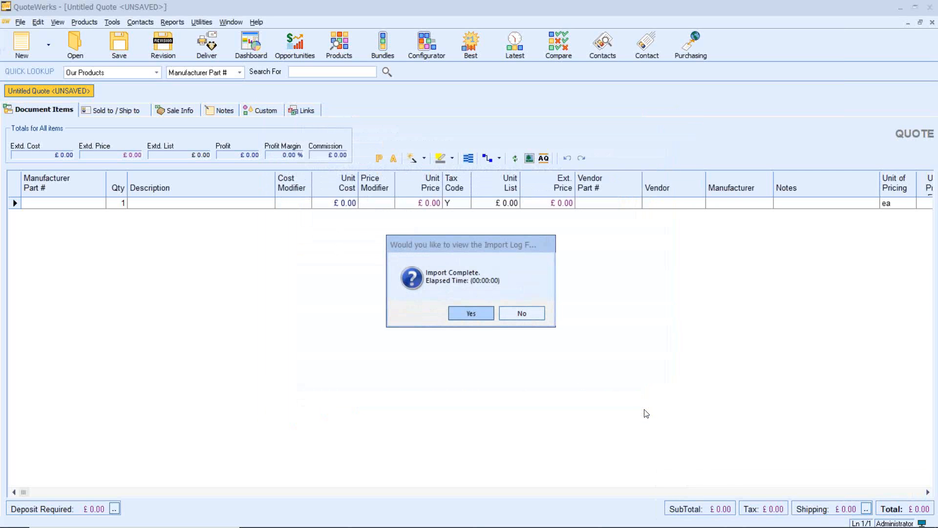
pyautogui.click(472, 313)
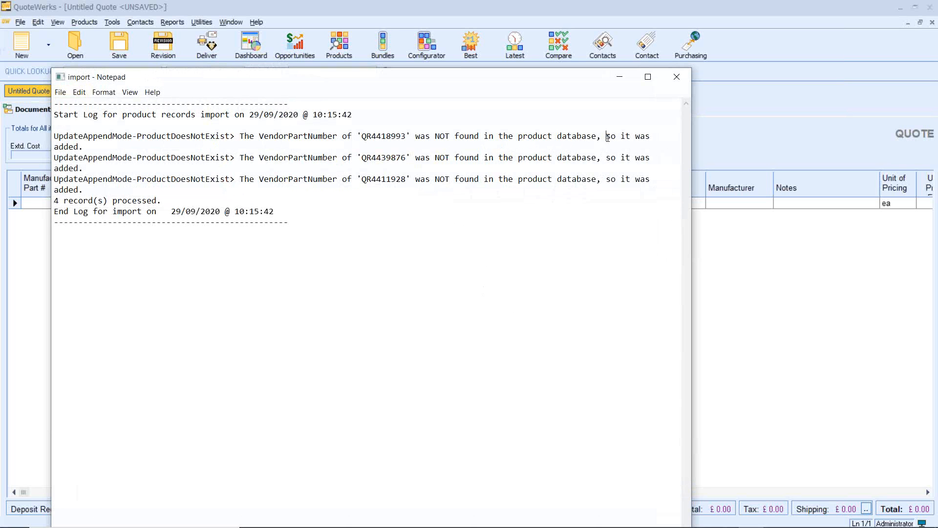
pyautogui.moveTo(606, 138); pyautogui.dragTo(610, 142)
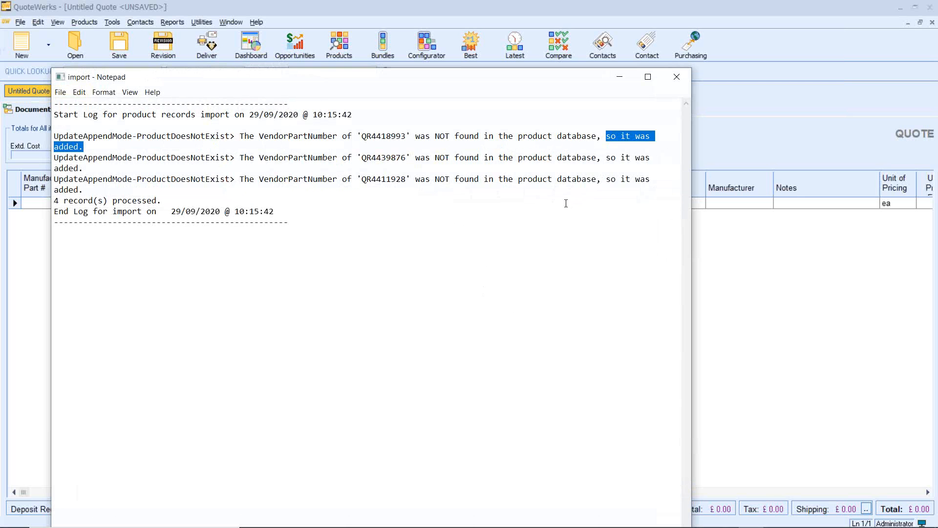
pyautogui.click(677, 76)
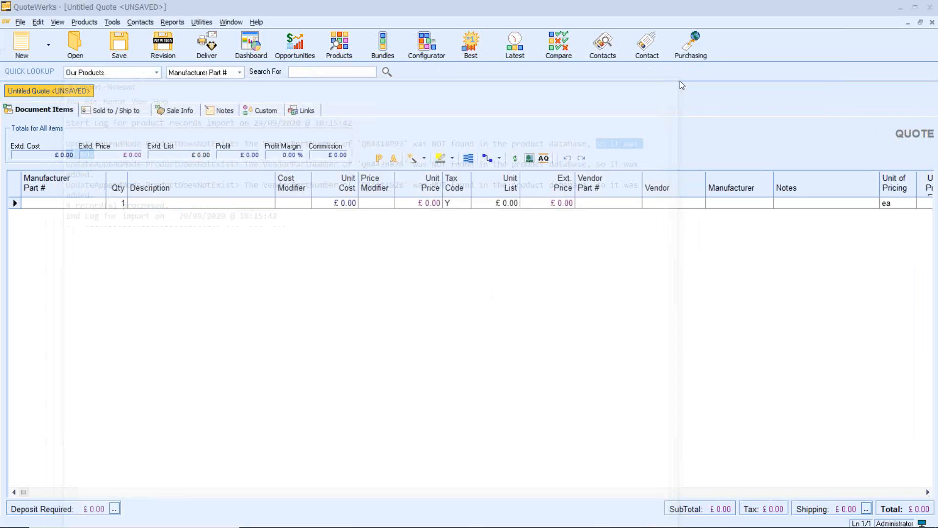
# Open the product lookup for Our Products, sort it by vendor part number and find the imported QR part numbers.
pyautogui.click(342, 51)
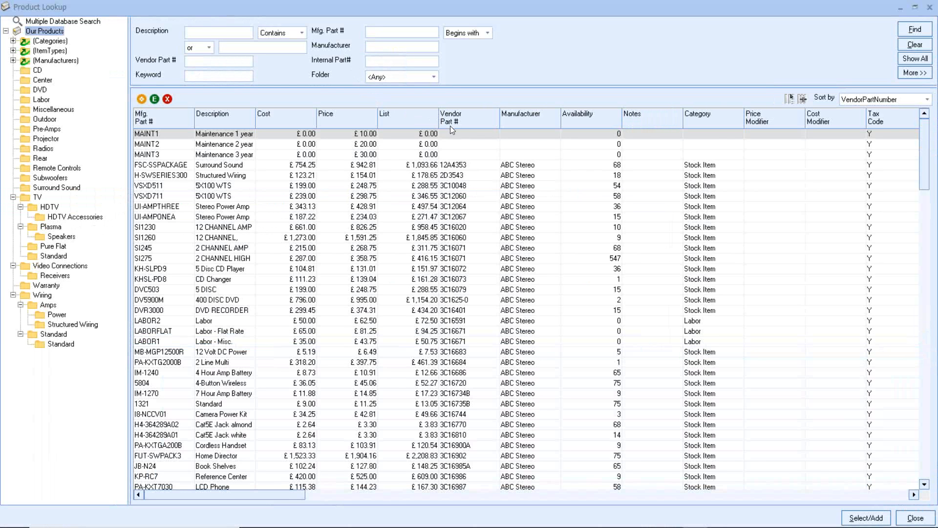
pyautogui.click(464, 119)
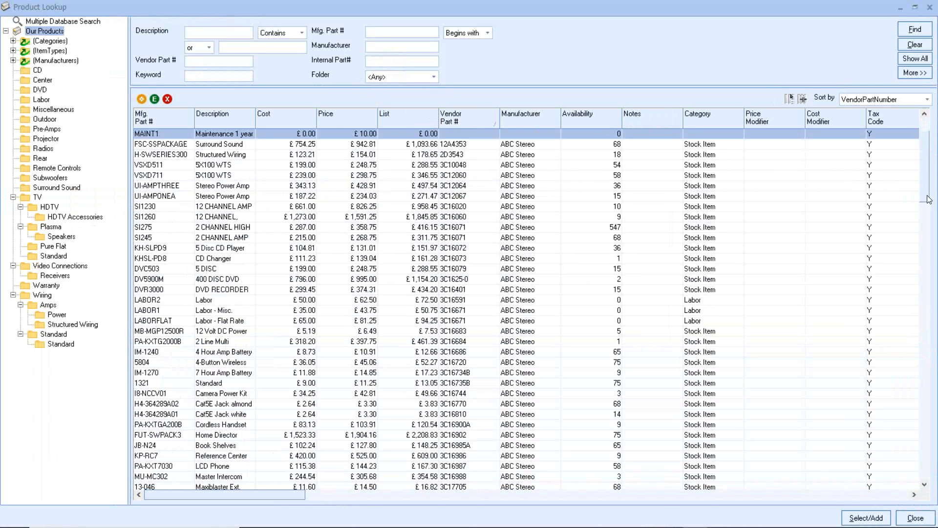
pyautogui.moveTo(928, 199); pyautogui.dragTo(925, 465)
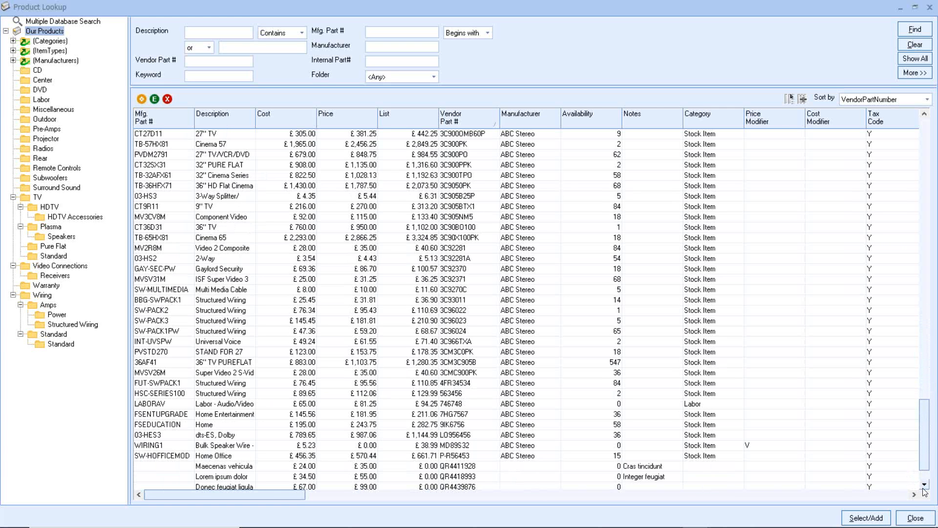
pyautogui.click(924, 484)
pyautogui.click(924, 484)
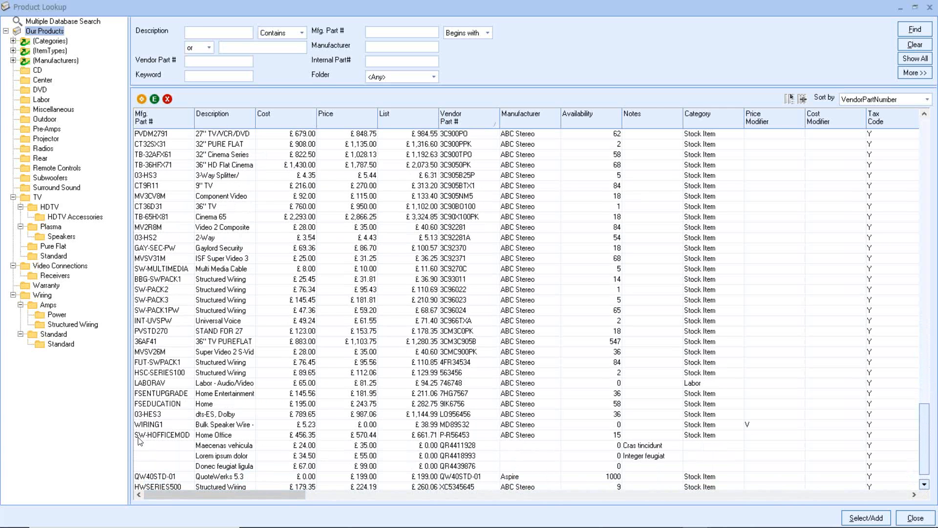
# Check the imported products QR4411928, QR4418993 and QR4439876 for their descriptions, costs, prices and notes.
pyautogui.click(166, 449)
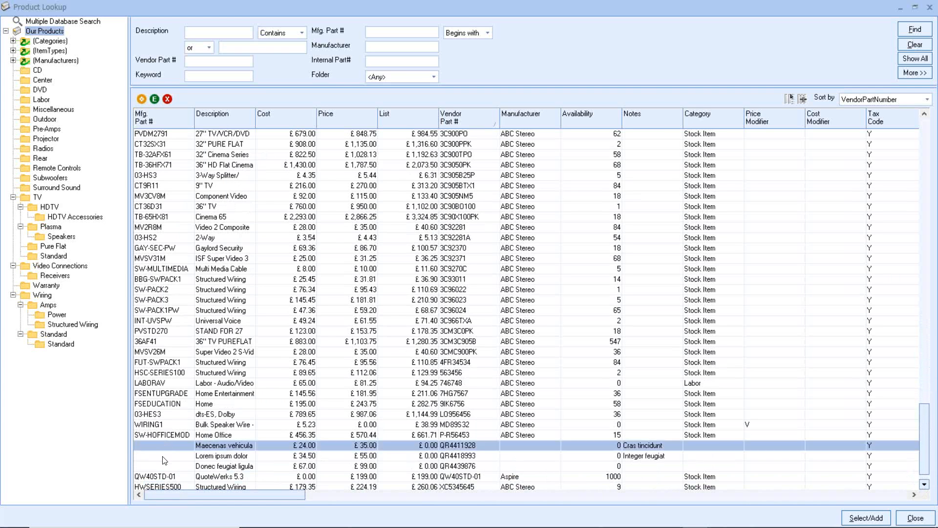
pyautogui.click(165, 460)
pyautogui.click(163, 467)
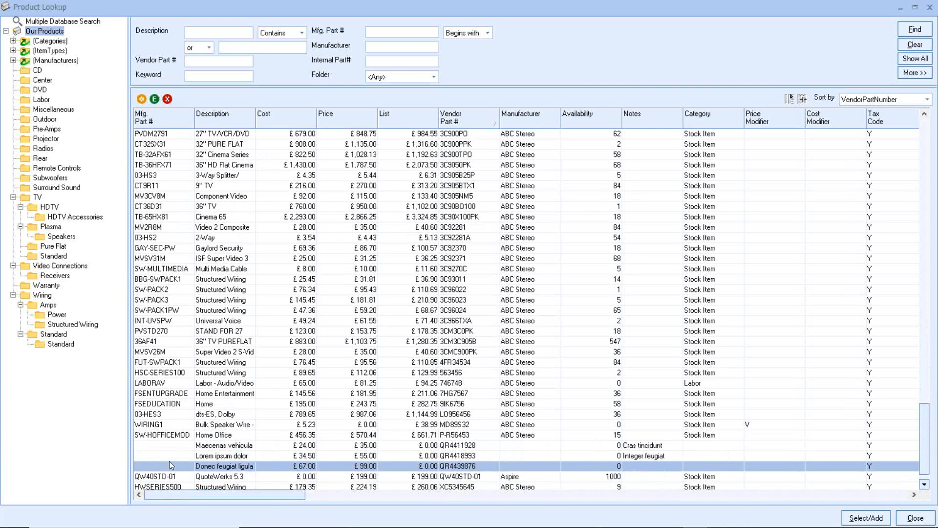
pyautogui.click(172, 457)
pyautogui.click(177, 444)
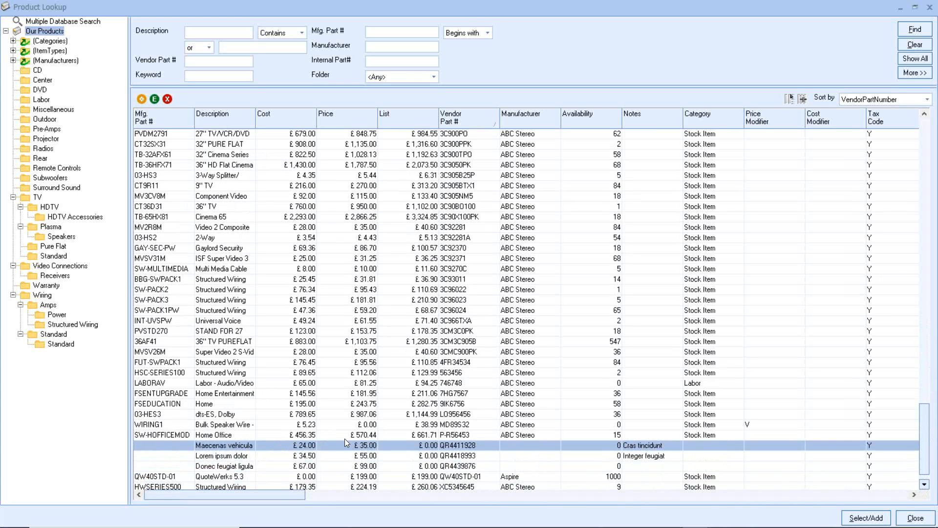
pyautogui.moveTo(733, 526)
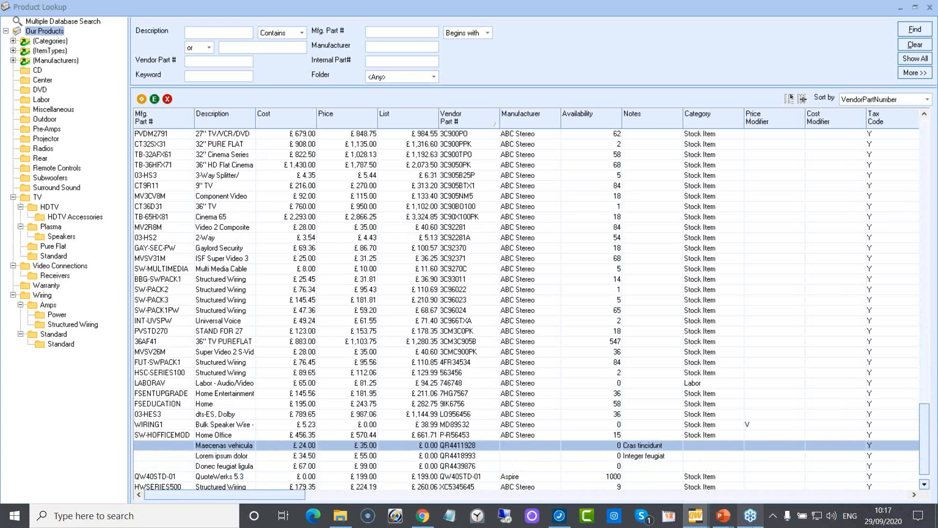